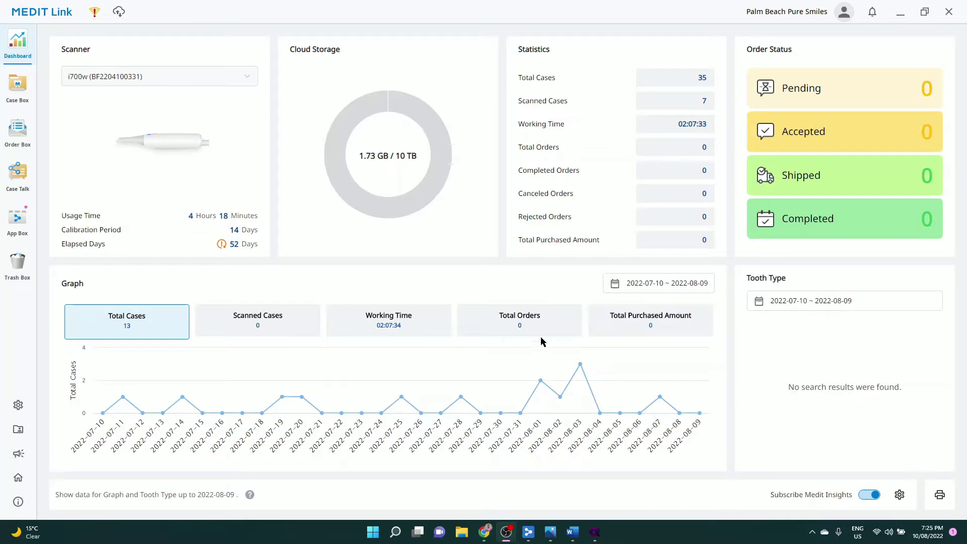
- Register a new case in the Case Box for the existing patient entry DPR TEST
{"action": "mouse_move", "coordinate": [456, 384]}
{"action": "left_click", "coordinate": [22, 176]}
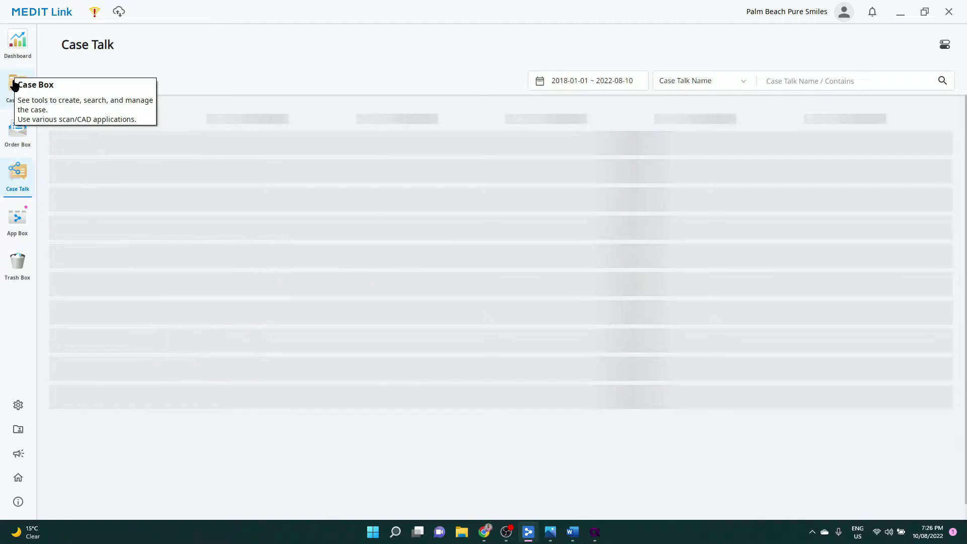
{"action": "left_click", "coordinate": [16, 81]}
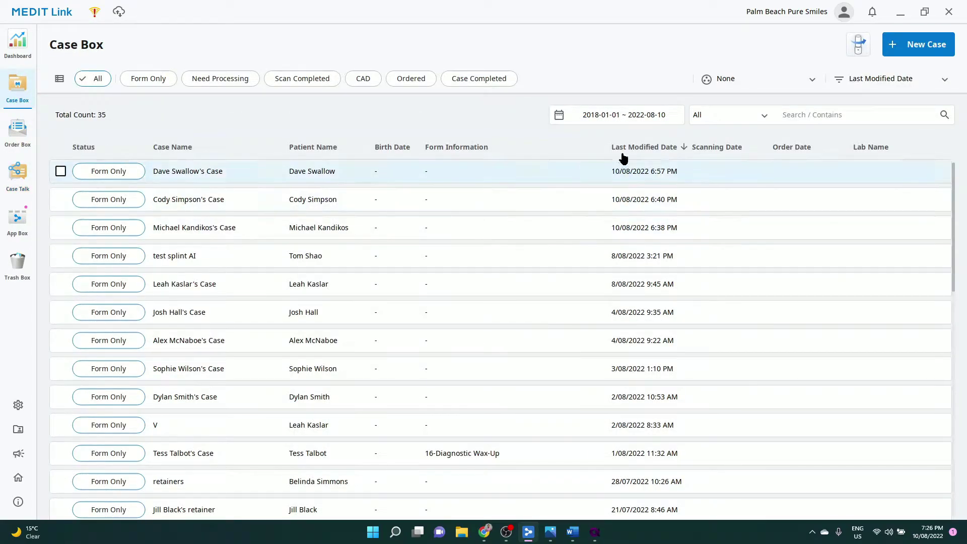
{"action": "left_click", "coordinate": [936, 43]}
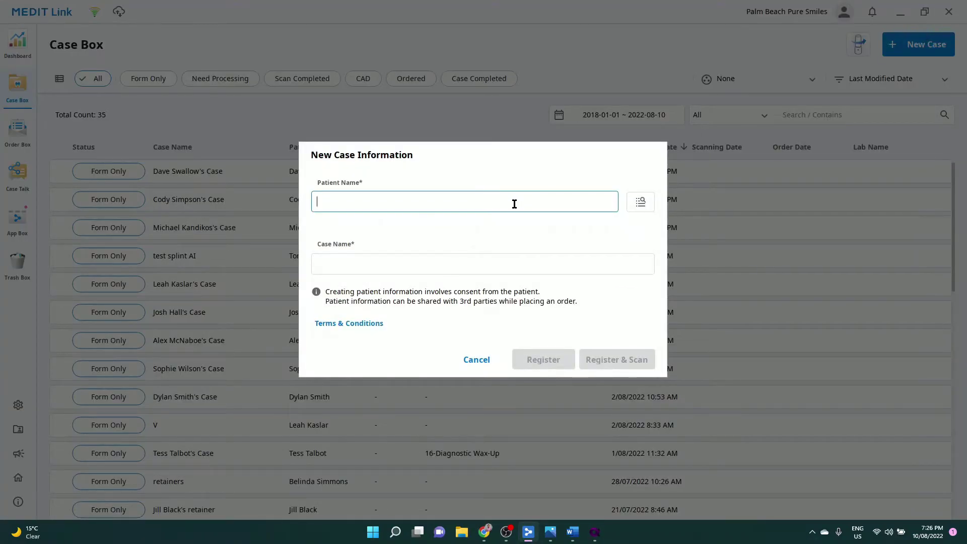
{"action": "type", "text": "DPR"}
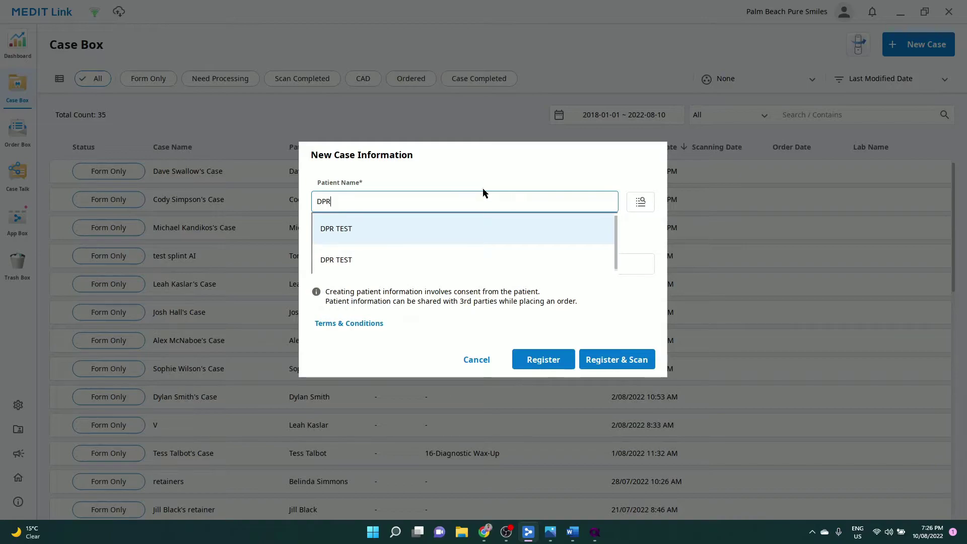
{"action": "left_click", "coordinate": [495, 230]}
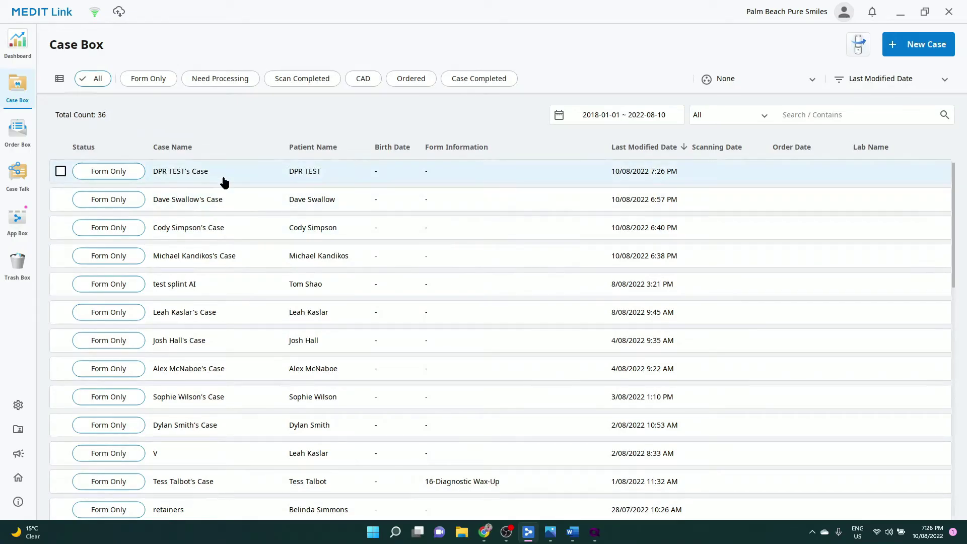
- Open the DPR TEST case and attach the LowerJawScan and UpperJawScan PLY files to it
{"action": "double_click", "coordinate": [226, 175]}
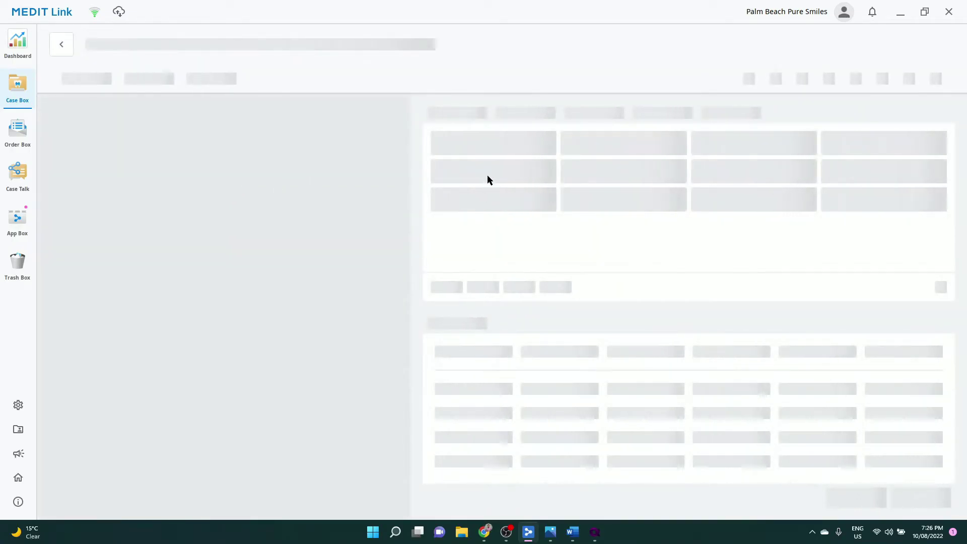
{"action": "left_click", "coordinate": [869, 80]}
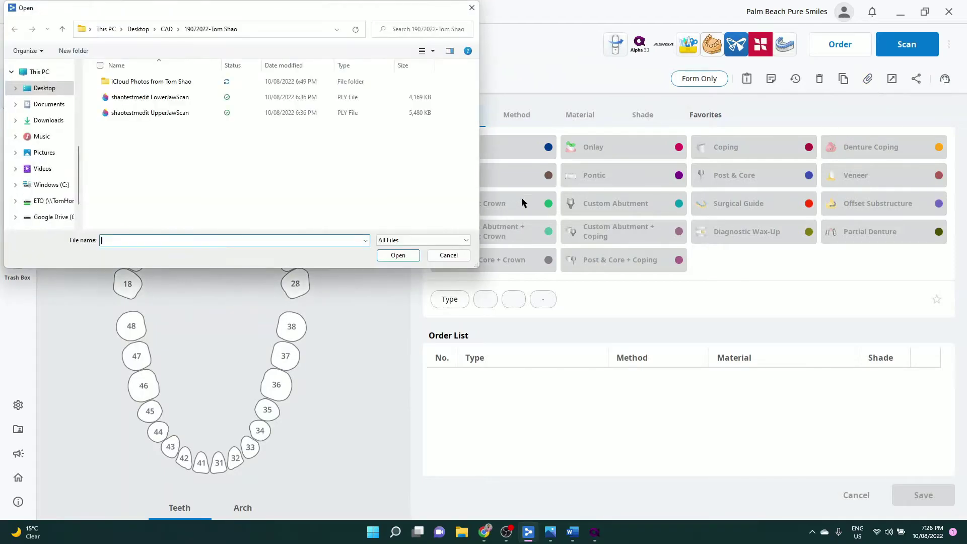
{"action": "left_click", "coordinate": [190, 100]}
{"action": "left_click", "coordinate": [186, 114]}
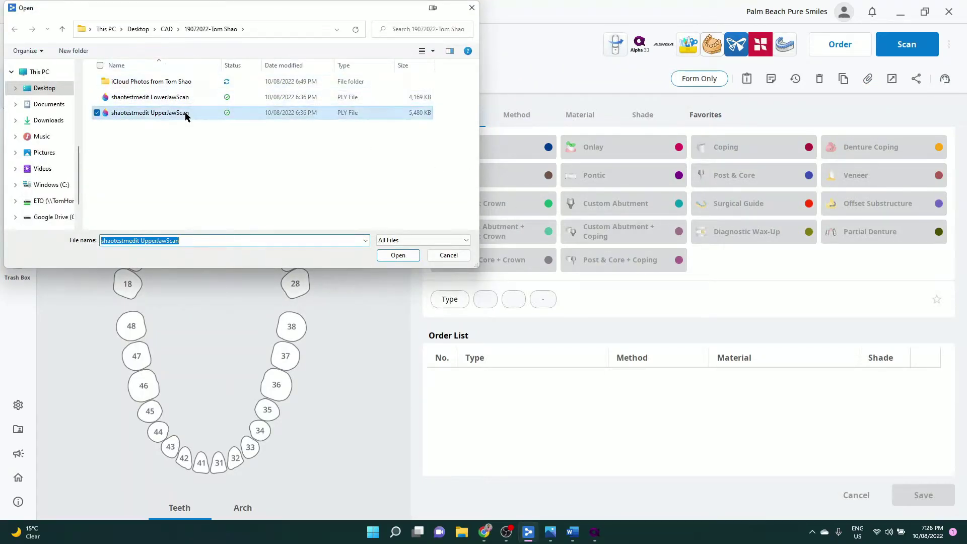
{"action": "left_click", "coordinate": [181, 98], "text": "ctrl"}
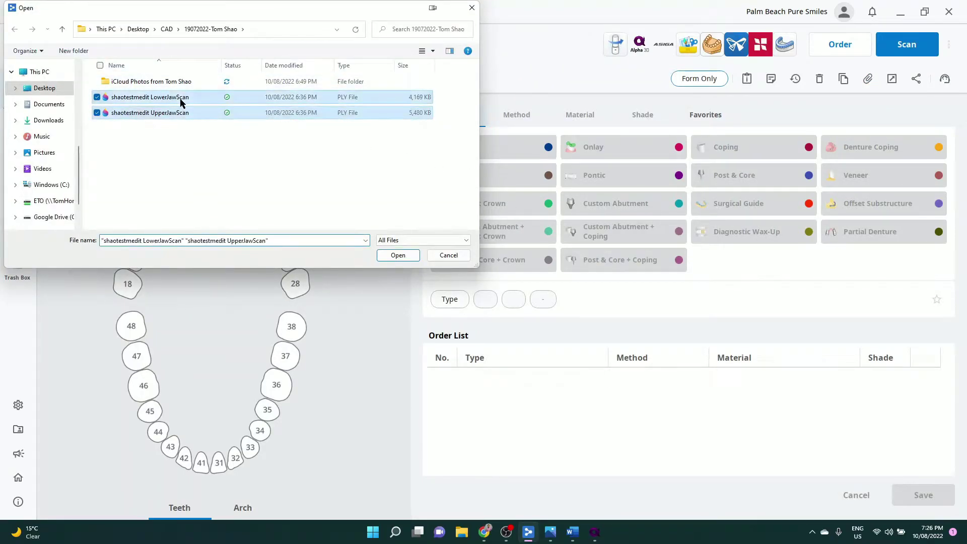
{"action": "left_click", "coordinate": [398, 255]}
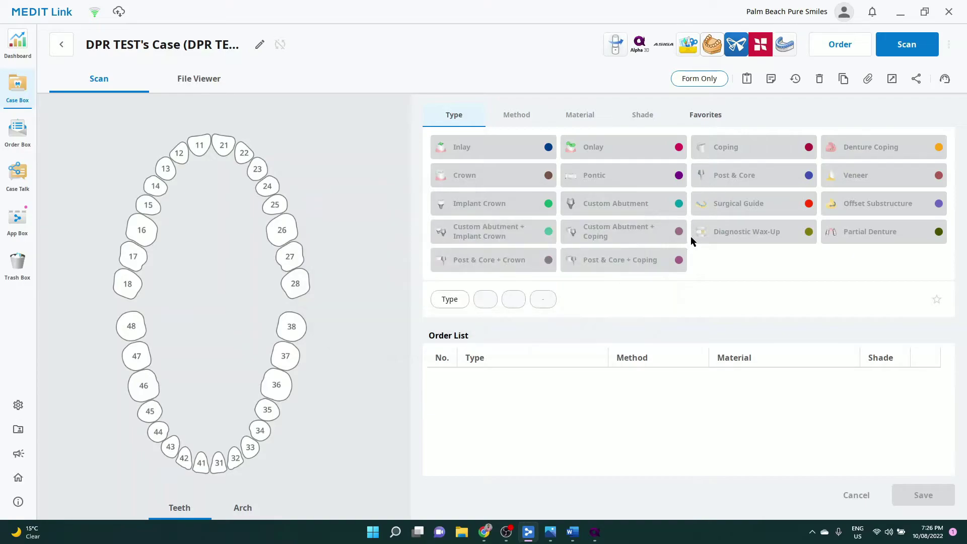
- Launch Splints from the case and assign the UpperJawScan file to the maxilla and the LowerJawScan file to the mandible
{"action": "left_click", "coordinate": [778, 50]}
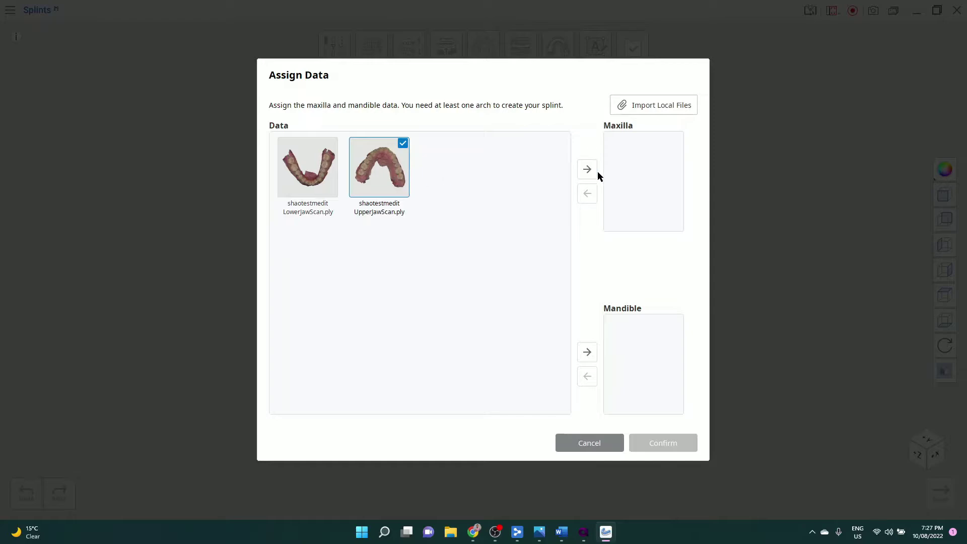
{"action": "left_click", "coordinate": [587, 169]}
{"action": "left_click", "coordinate": [323, 181]}
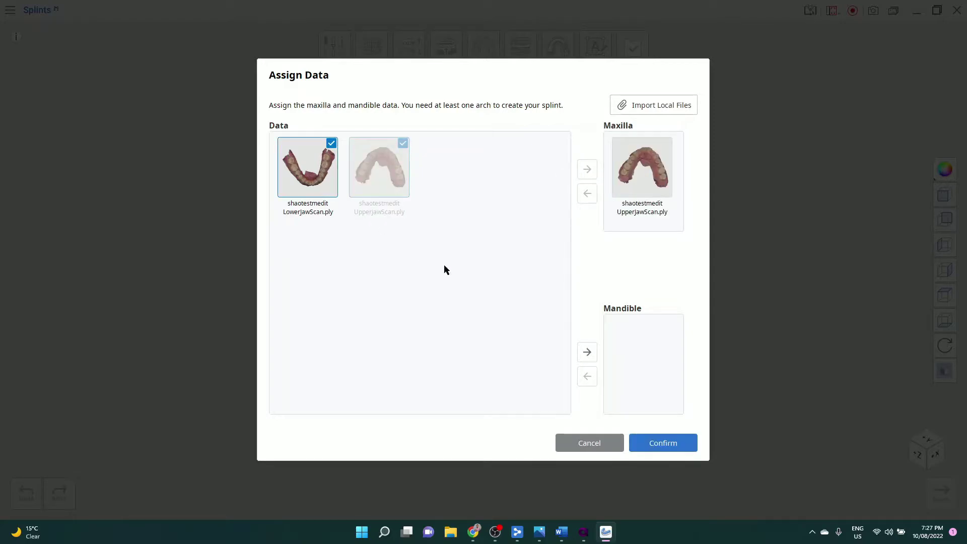
{"action": "left_click", "coordinate": [589, 353]}
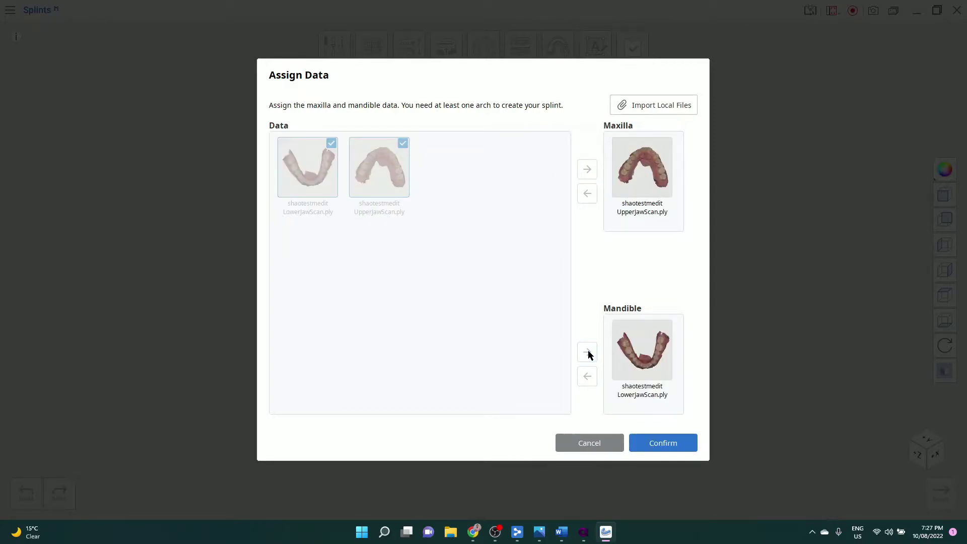
{"action": "left_click", "coordinate": [675, 443]}
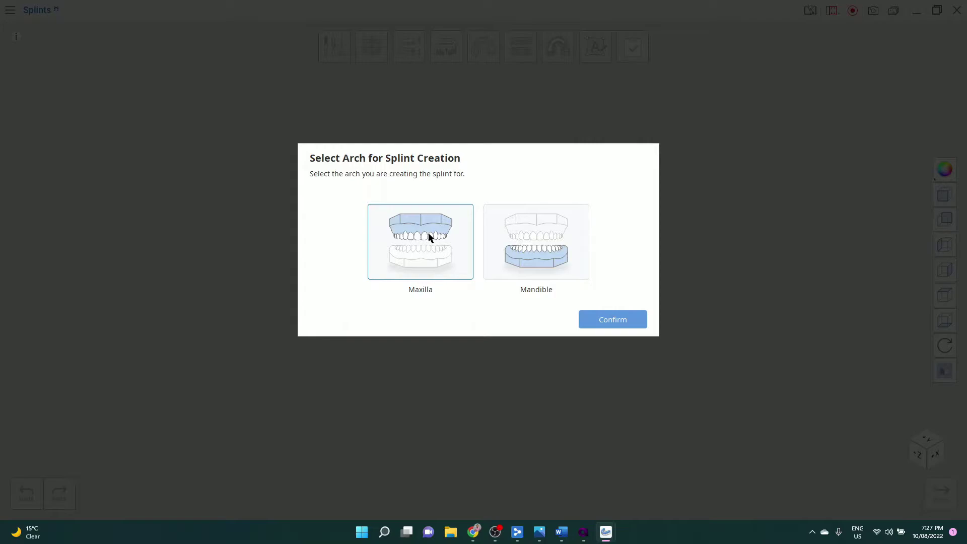
- Create the splint for the maxilla using Auto Creation
{"action": "left_click", "coordinate": [592, 323]}
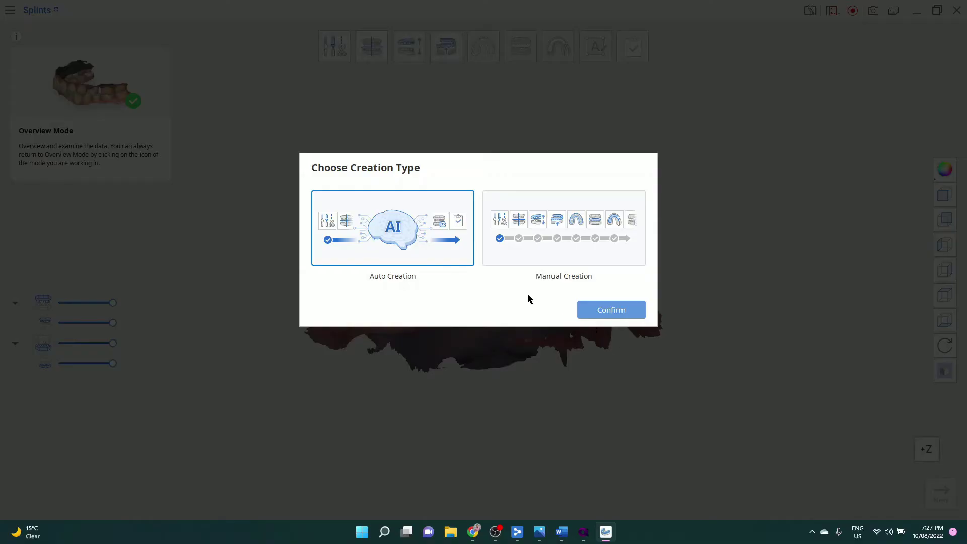
{"action": "left_click", "coordinate": [597, 310]}
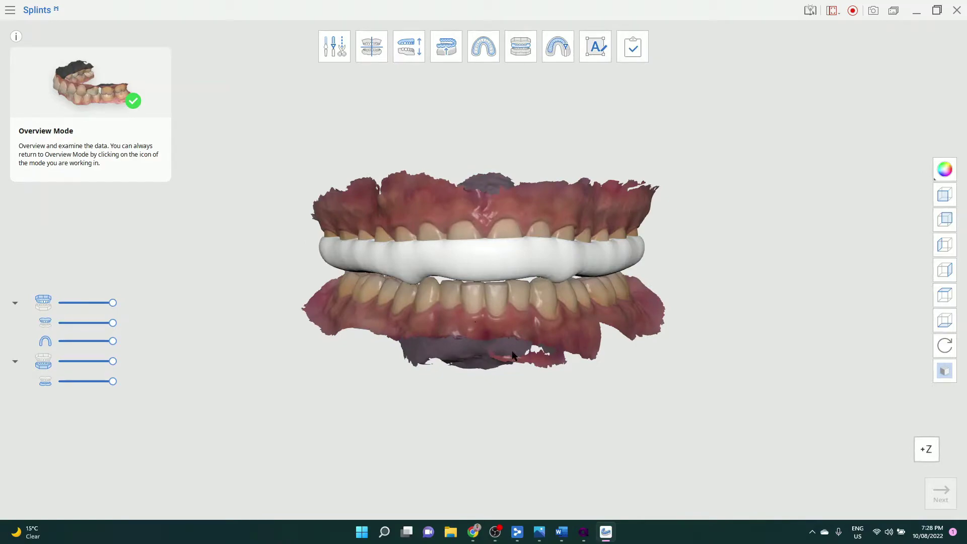
- Isolate the generated splint from the jaw scans to inspect it, and review the inner surface settings and undercuts on the maxilla
{"action": "left_click", "coordinate": [44, 341]}
{"action": "mouse_move", "coordinate": [383, 288]}
{"action": "right_mouse_down"}
{"action": "mouse_move", "coordinate": [520, 277]}
{"action": "mouse_move", "coordinate": [522, 291]}
{"action": "mouse_move", "coordinate": [383, 297]}
{"action": "right_mouse_up"}
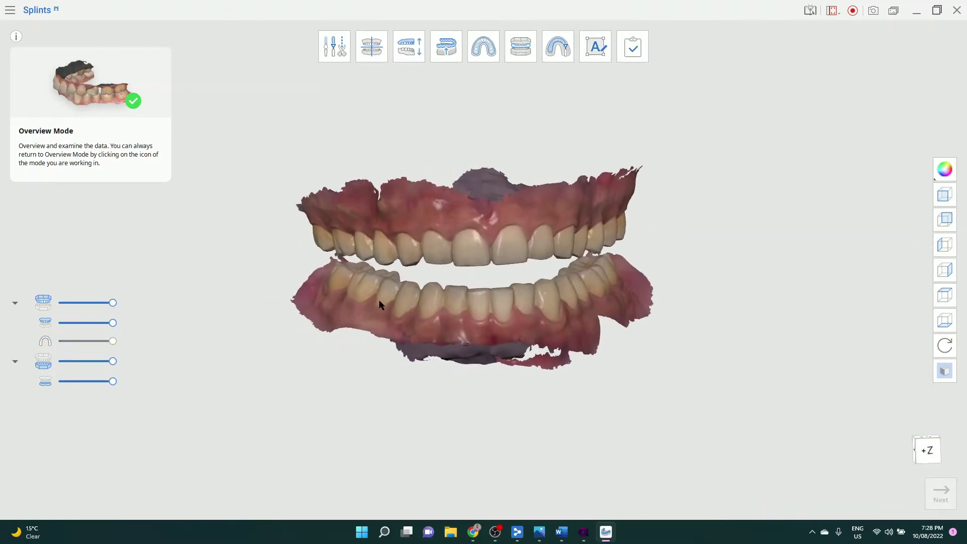
{"action": "left_click", "coordinate": [45, 341]}
{"action": "left_click", "coordinate": [44, 323]}
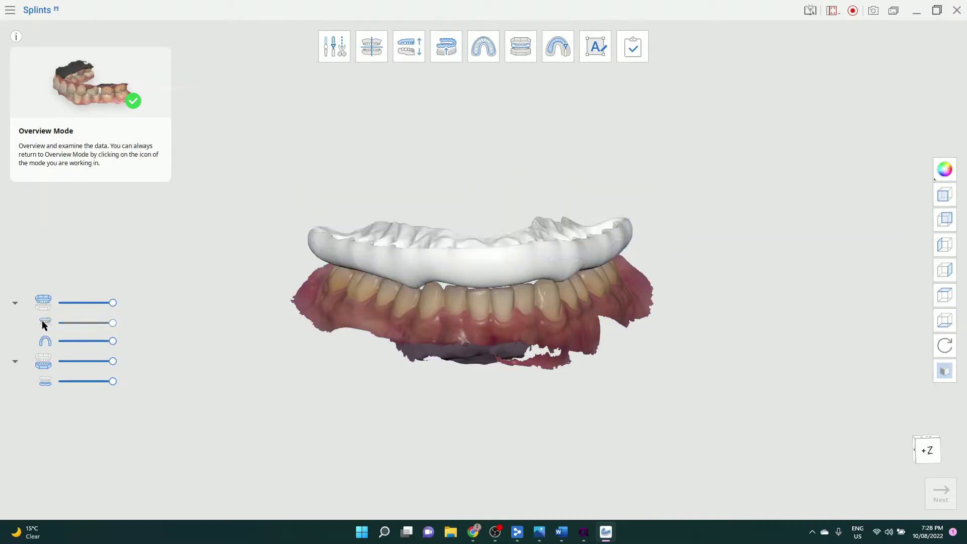
{"action": "left_click", "coordinate": [44, 361]}
{"action": "right_click_drag", "start_coordinate": [428, 293], "coordinate": [438, 216]}
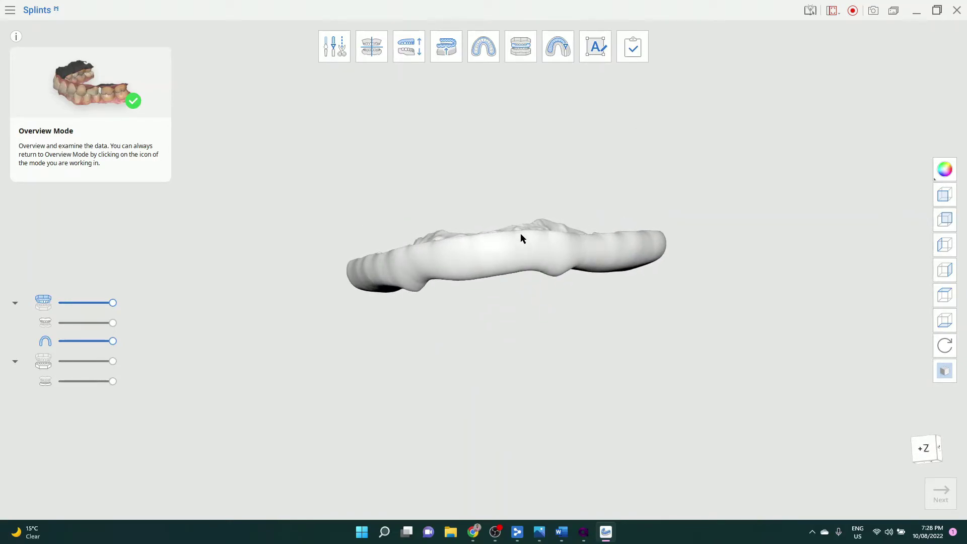
{"action": "right_click_drag", "start_coordinate": [604, 274], "coordinate": [598, 278]}
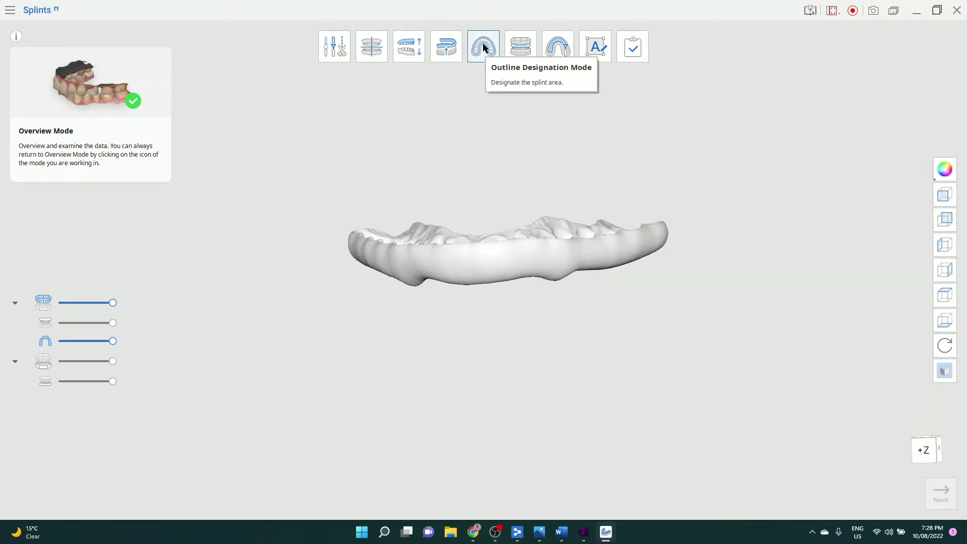
{"action": "left_click", "coordinate": [445, 49]}
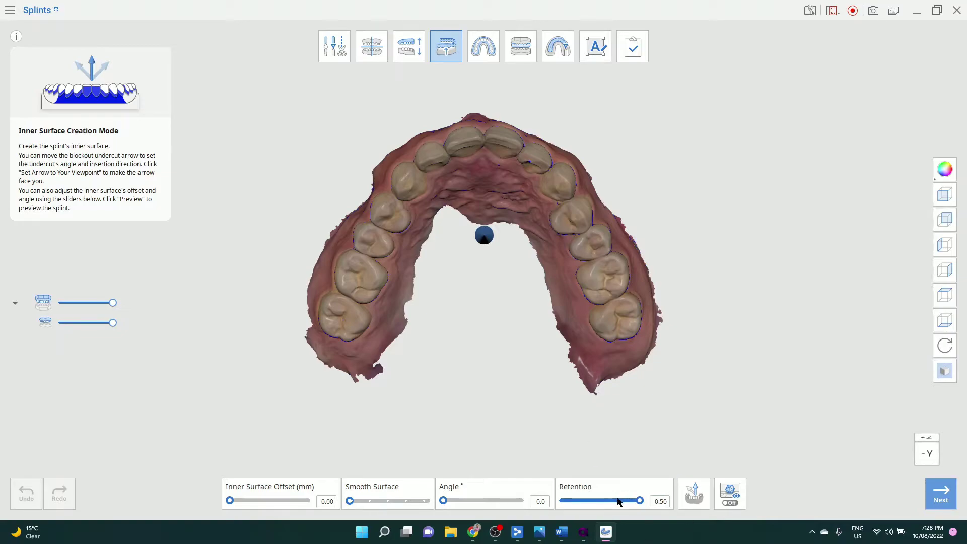
{"action": "right_click_drag", "start_coordinate": [480, 364], "coordinate": [478, 339]}
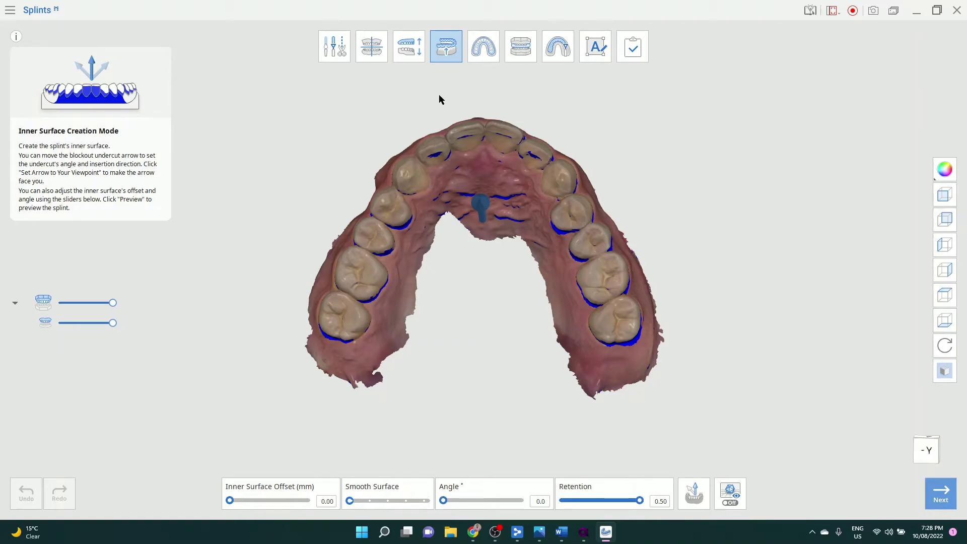
- Replace the splint's label text with the patient's first name and move the label up onto the visible arm surface
{"action": "left_click", "coordinate": [596, 50]}
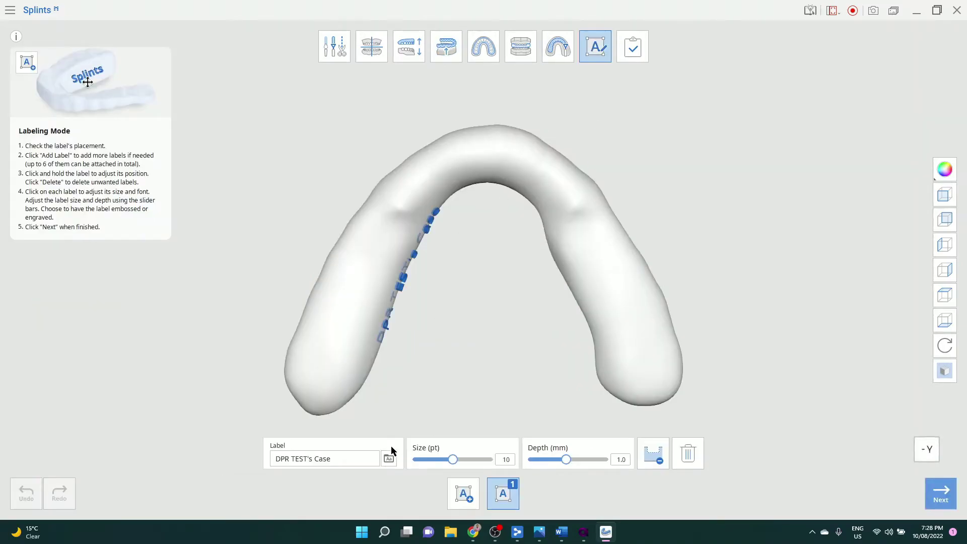
{"action": "left_click", "coordinate": [333, 462]}
{"action": "key", "text": "ctrl+a"}
{"action": "type", "text": "Tom"}
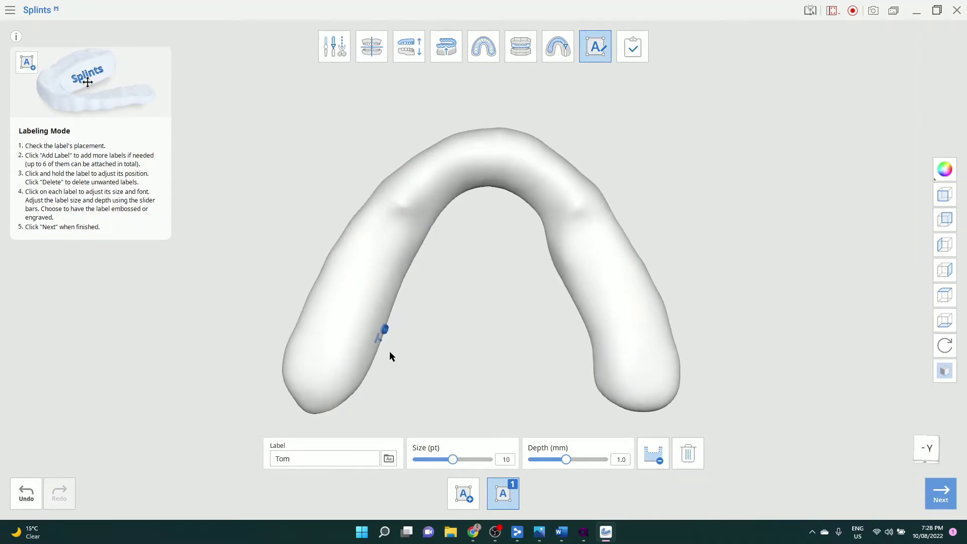
{"action": "right_click_drag", "start_coordinate": [391, 355], "coordinate": [404, 312]}
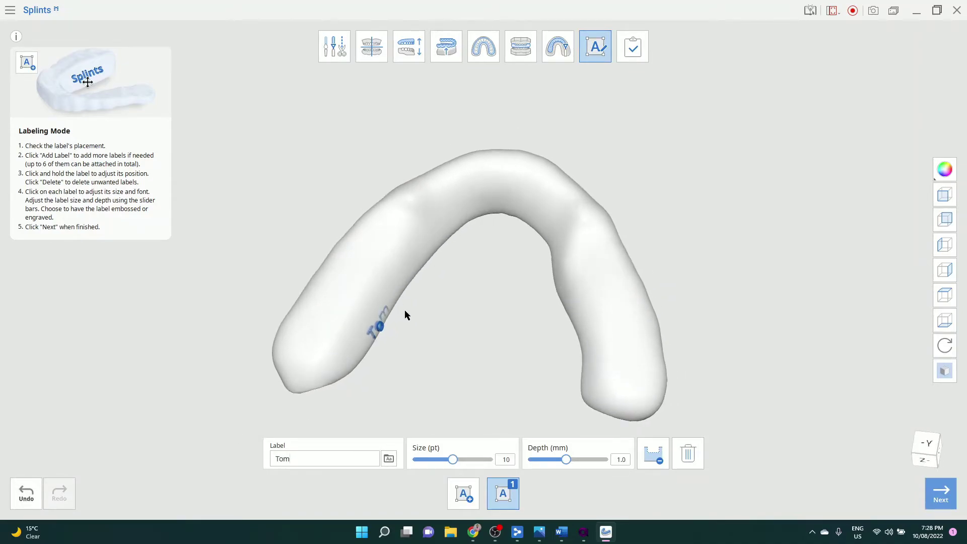
{"action": "left_click_drag", "start_coordinate": [377, 325], "coordinate": [401, 267]}
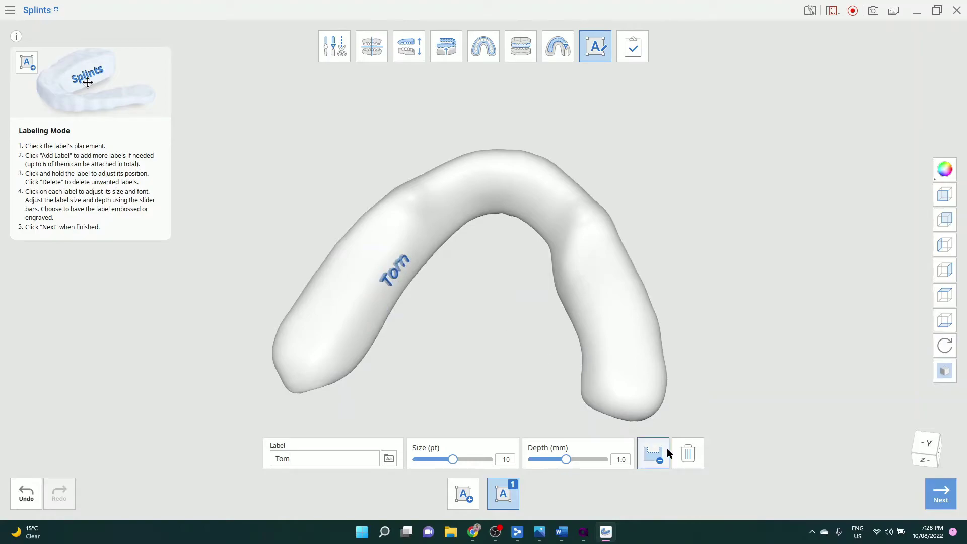
- Complete the splint design and save the project as DPR TEST's Case
{"action": "left_click", "coordinate": [629, 51]}
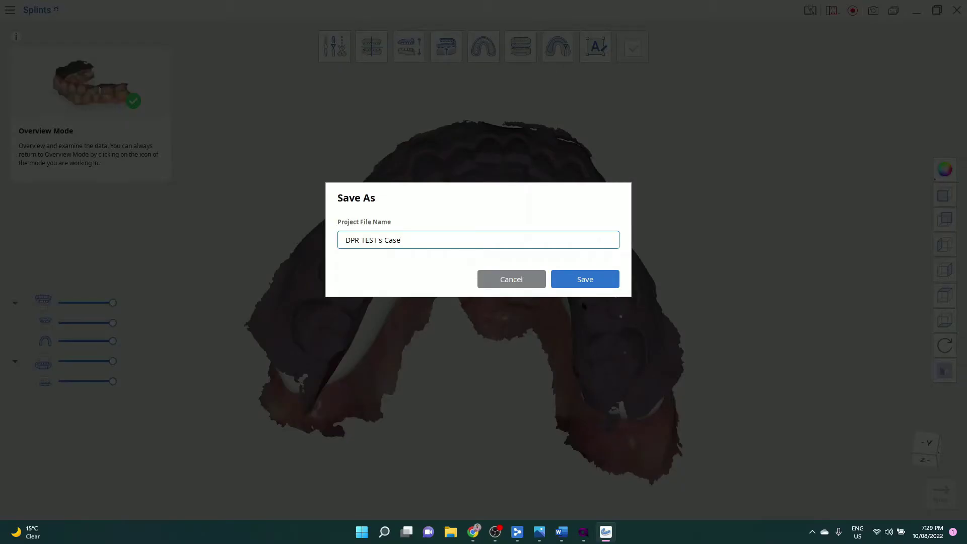
{"action": "left_click", "coordinate": [587, 280]}
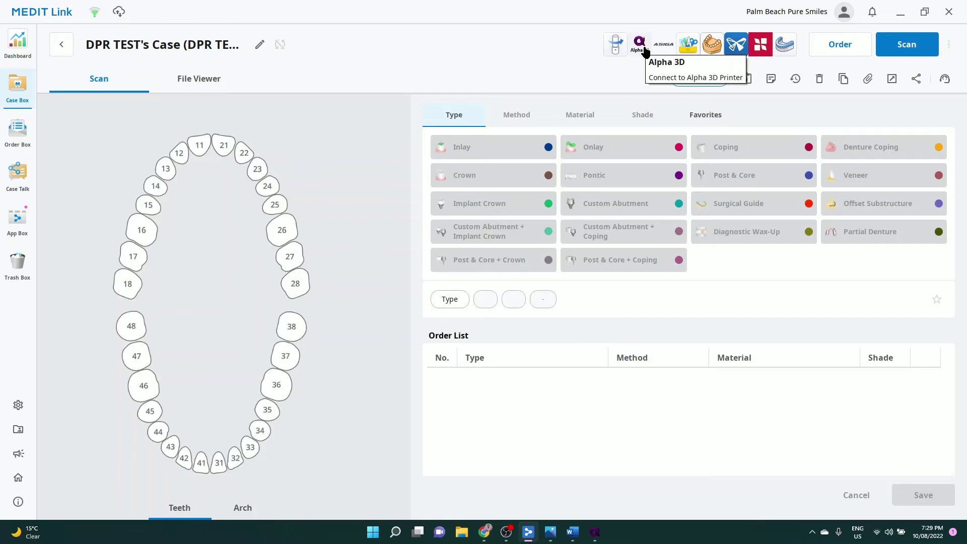
- Open the case's models in Alpha 3D and set the printer to SOL | Medium M BP
{"action": "left_click", "coordinate": [639, 44]}
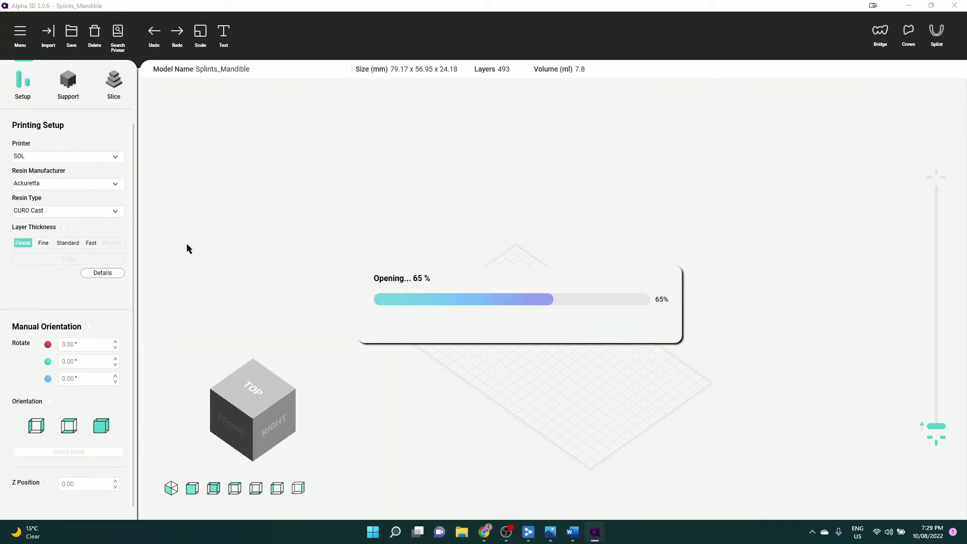
{"action": "left_click", "coordinate": [96, 157]}
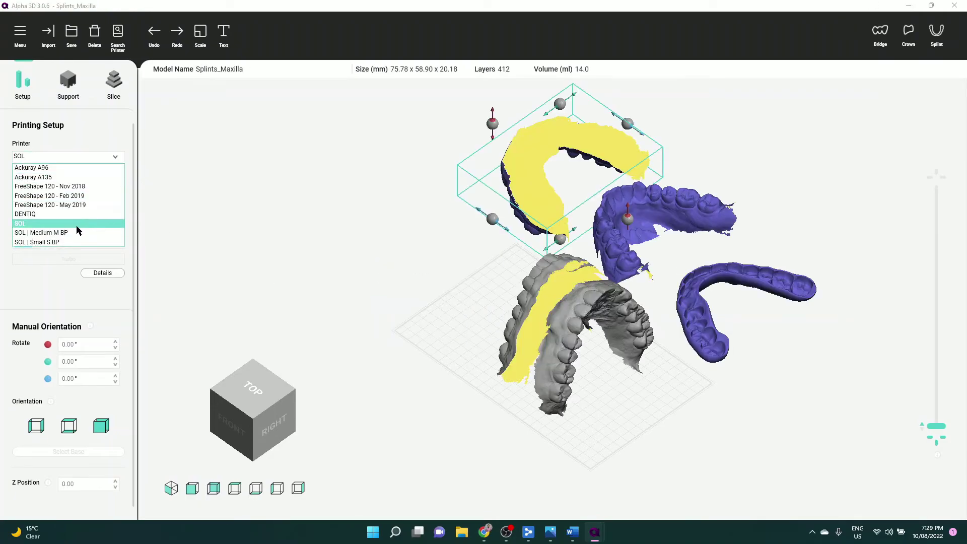
{"action": "left_click", "coordinate": [78, 232]}
- Delete all maxilla and mandible models from the build scene, keeping only the splint
{"action": "left_click_drag", "start_coordinate": [392, 153], "coordinate": [512, 382]}
{"action": "key", "text": "Delete"}
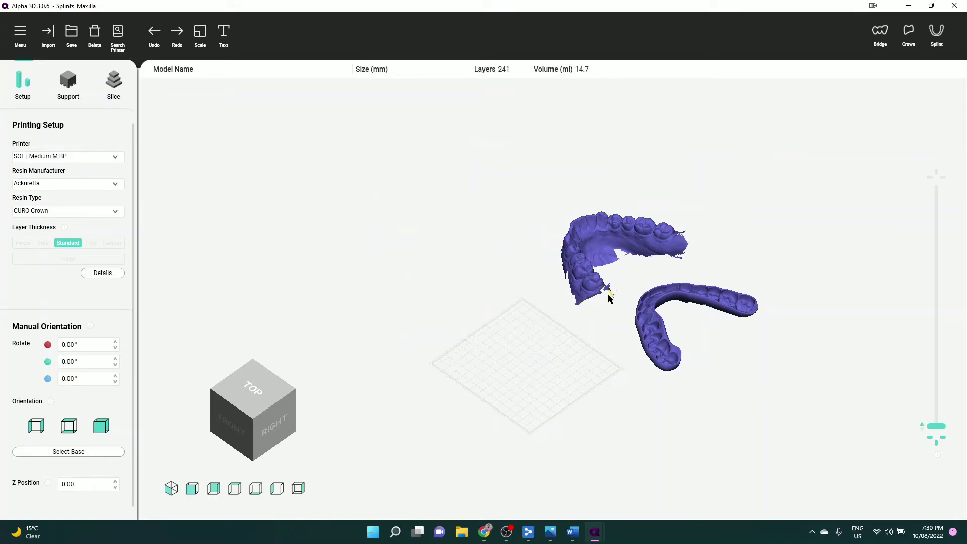
{"action": "left_click", "coordinate": [610, 297]}
{"action": "key", "text": "Delete"}
- Orient the splint and generate its print supports with the automatic Splint function
{"action": "left_click", "coordinate": [666, 353]}
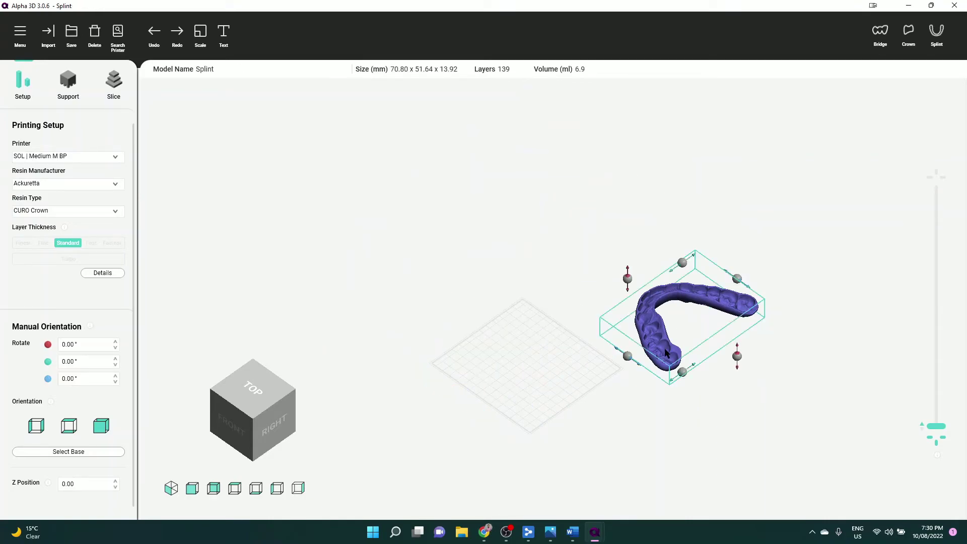
{"action": "left_click", "coordinate": [936, 33]}
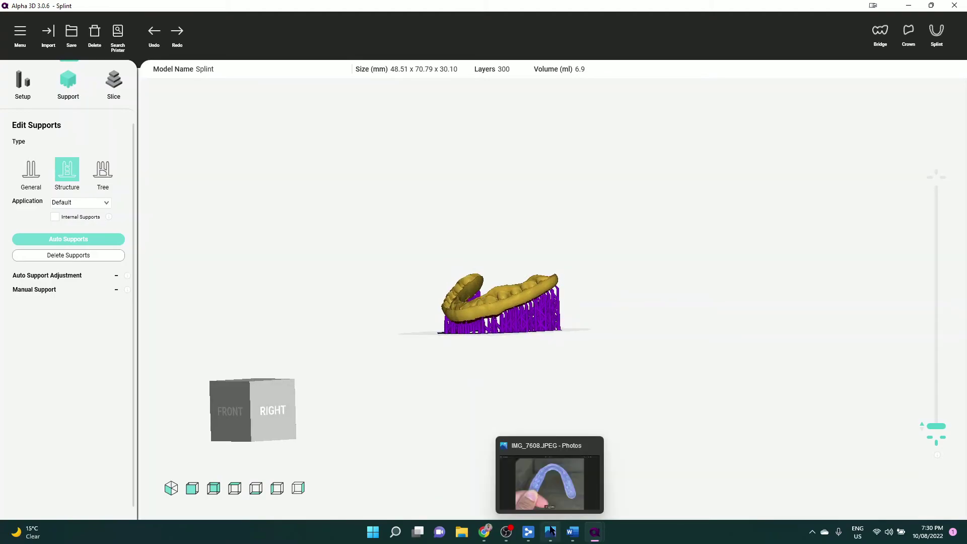
- Switch to Photos and review the printed splint picture IMG_7608.JPEG and the fitting video IMG_7607.MP4
{"action": "left_click", "coordinate": [551, 530]}
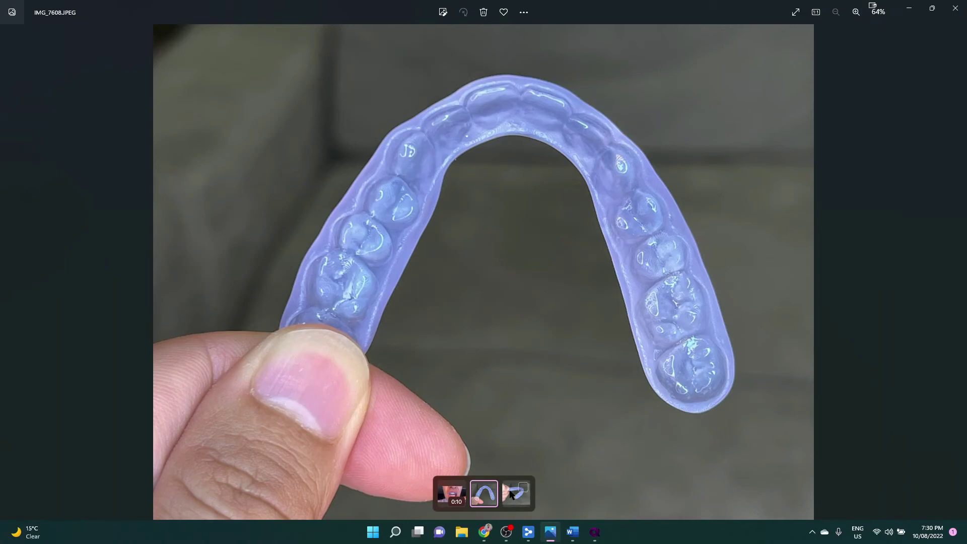
{"action": "key", "text": "Left"}
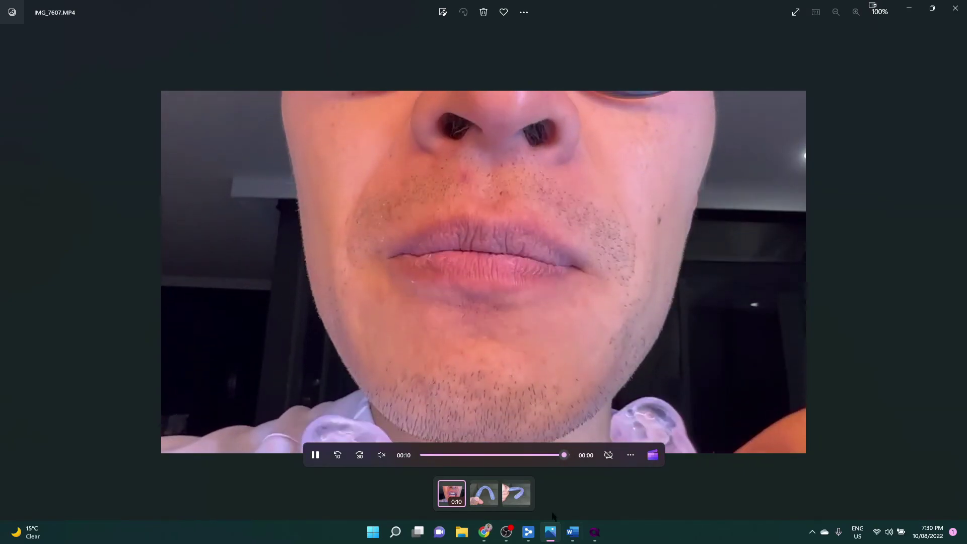
{"action": "left_click", "coordinate": [495, 499]}
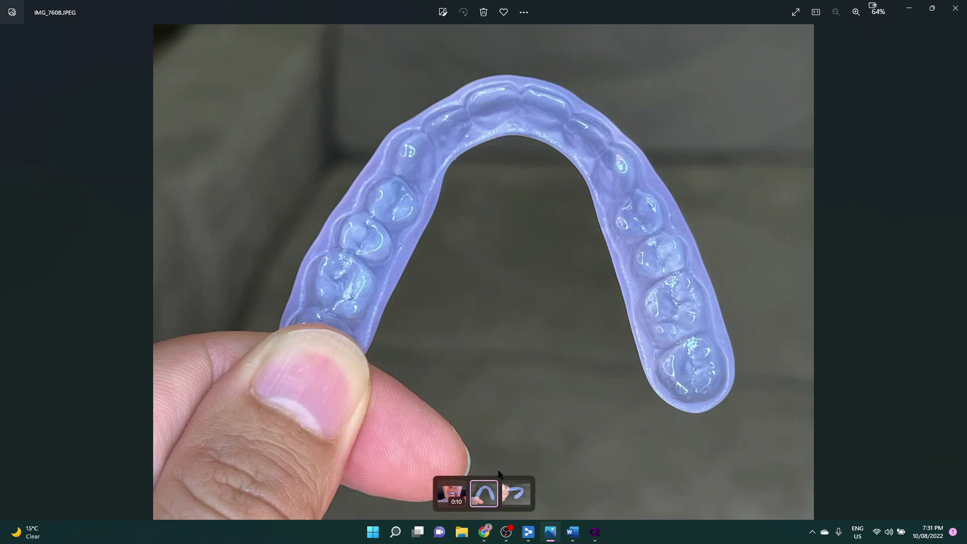
{"action": "left_click", "coordinate": [484, 532]}
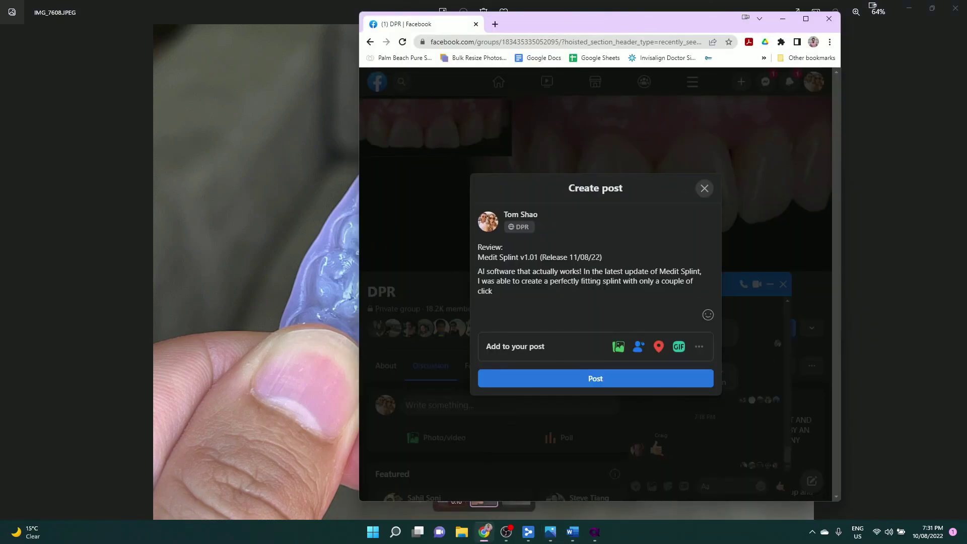
{"action": "left_click", "coordinate": [890, 274]}
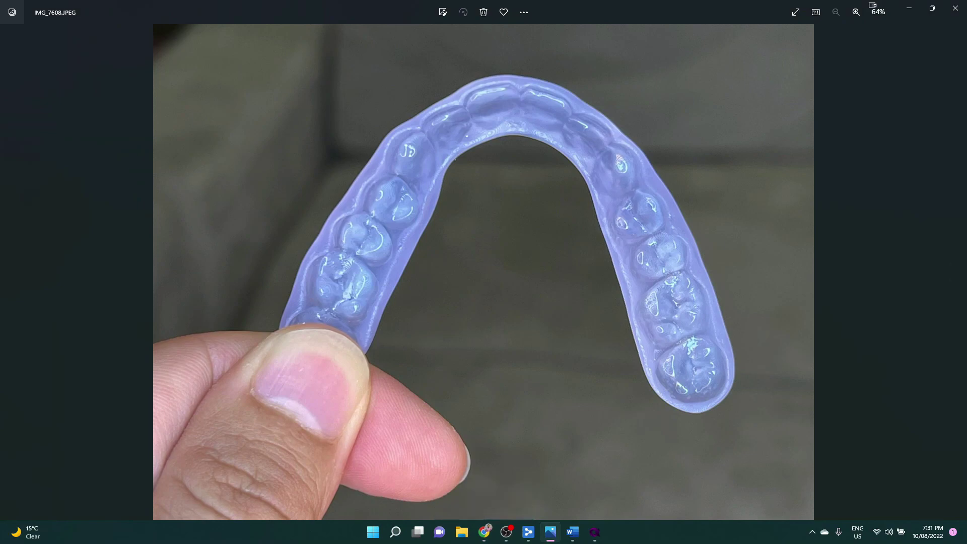